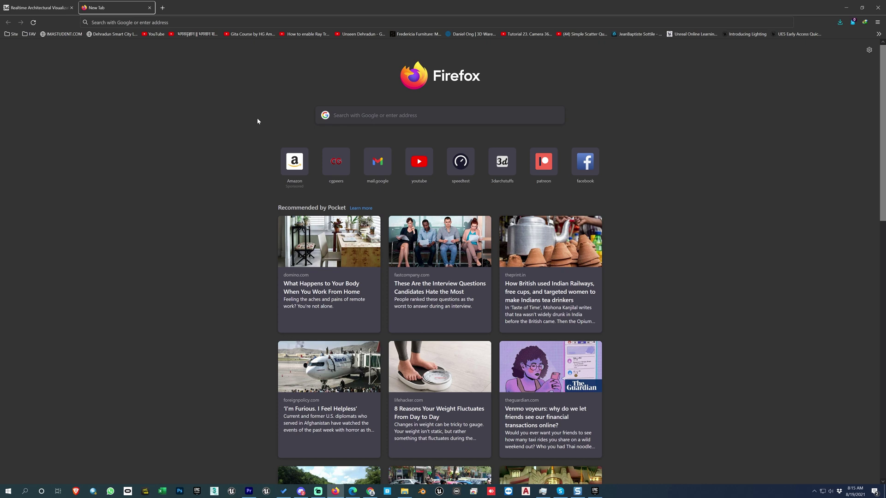
# - Examine the contact details in the footer of the 3darchstuffs website, and return to the empty new page
pyautogui.click(37, 8)
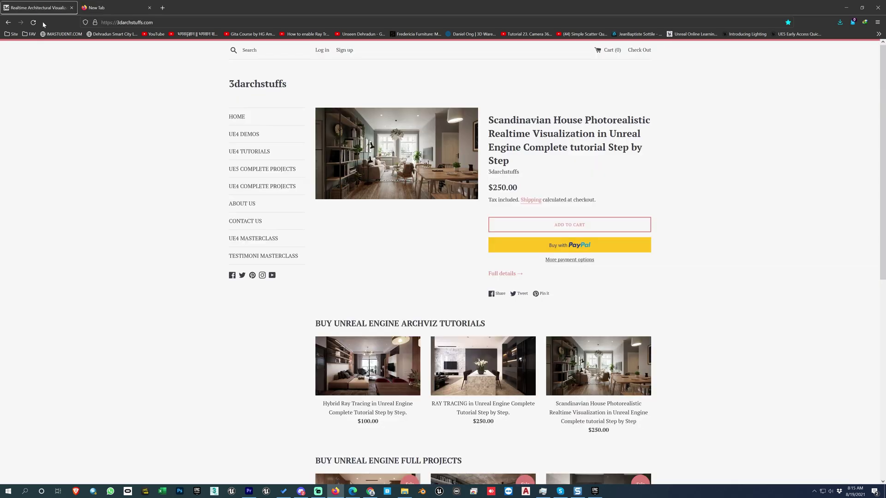
pyautogui.scroll(-15, 386, 289)
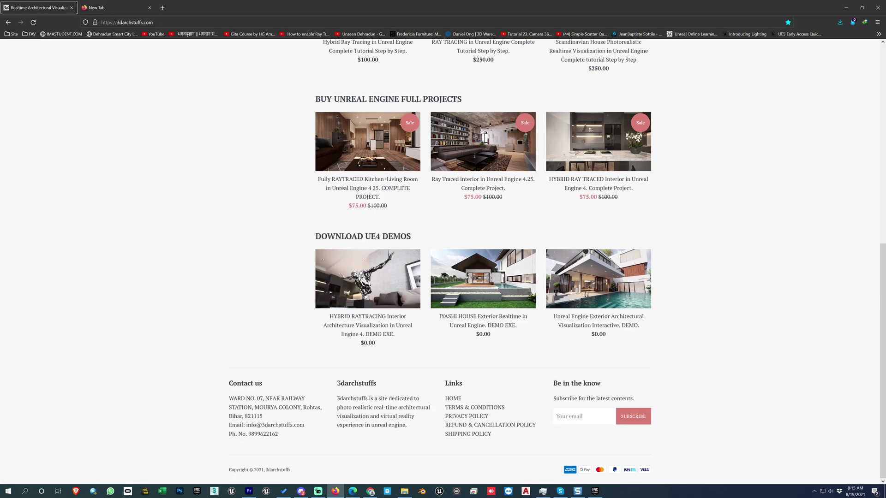
pyautogui.moveTo(279, 435); pyautogui.dragTo(249, 434)
pyautogui.click(304, 451)
pyautogui.moveTo(304, 426); pyautogui.dragTo(289, 425)
pyautogui.click(337, 448)
pyautogui.scroll(8, 336, 452)
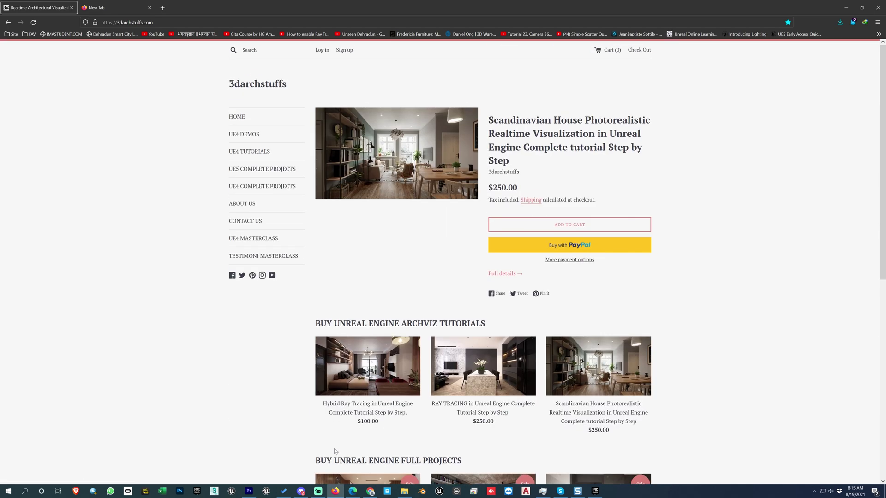
pyautogui.click(129, 10)
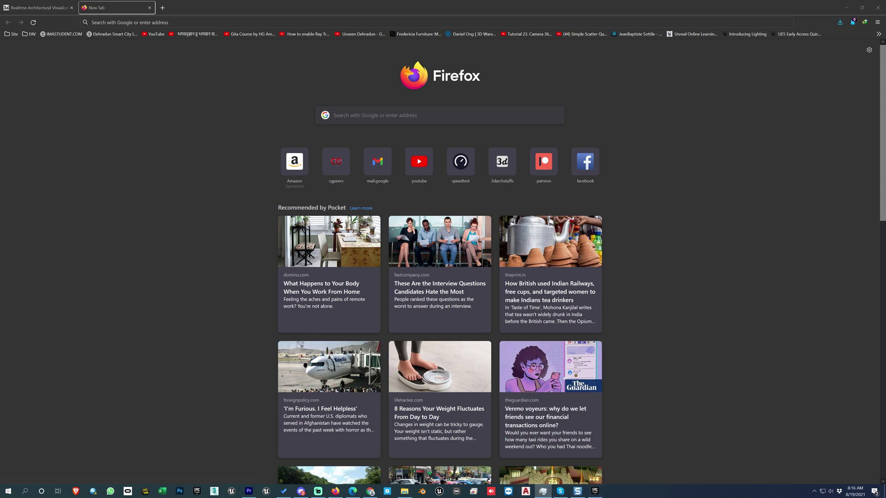
# - Switch to Task Manager, maximize it, and examine the CPU performance details
pyautogui.click(540, 493)
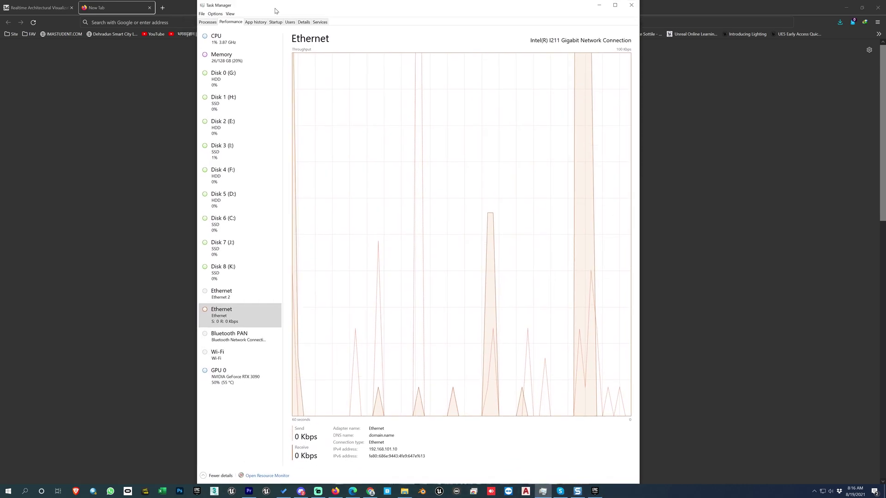
pyautogui.click(206, 28)
pyautogui.doubleClick(274, 11)
pyautogui.click(34, 19)
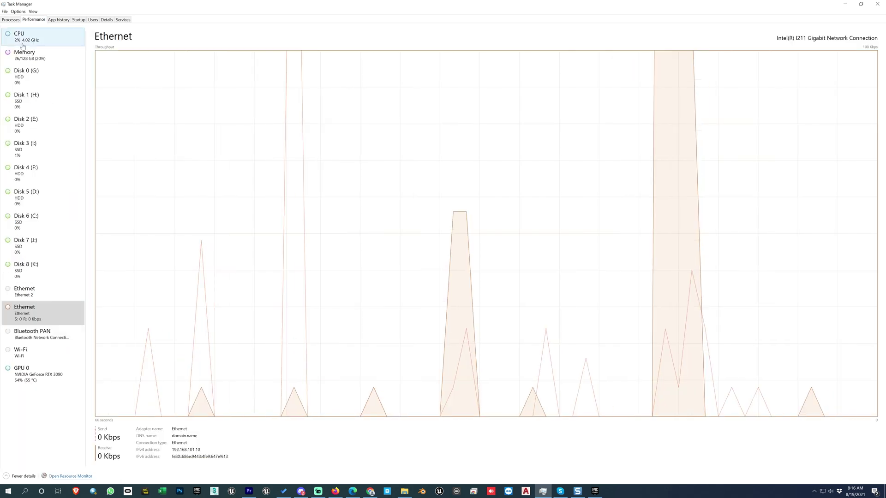
pyautogui.click(29, 37)
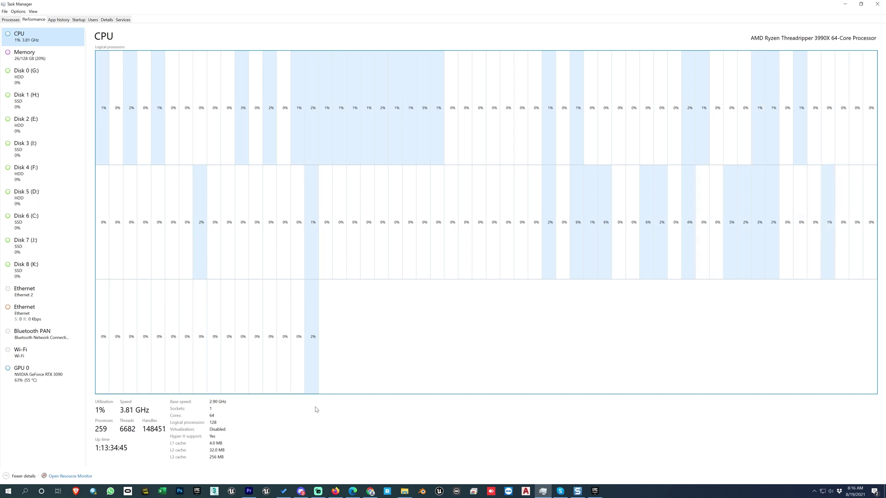
# - Examine the memory, disk, Ethernet and GPU performance details of the computer
pyautogui.click(39, 59)
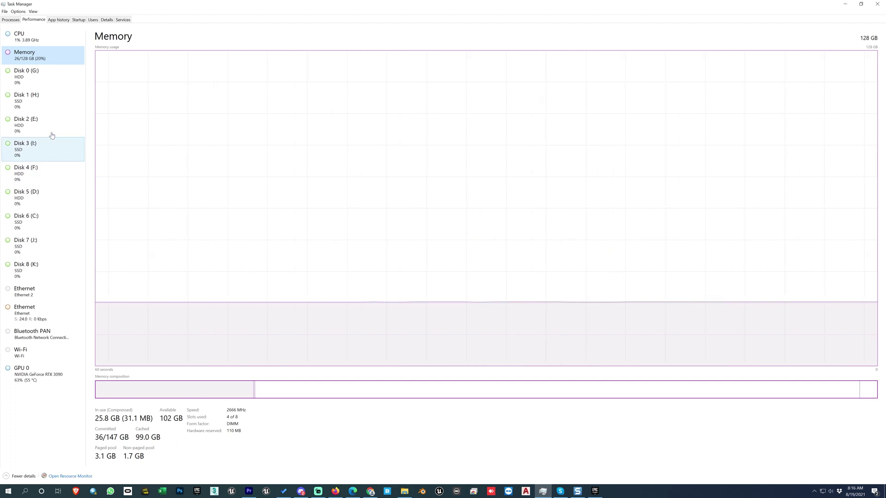
pyautogui.click(32, 82)
pyautogui.click(32, 102)
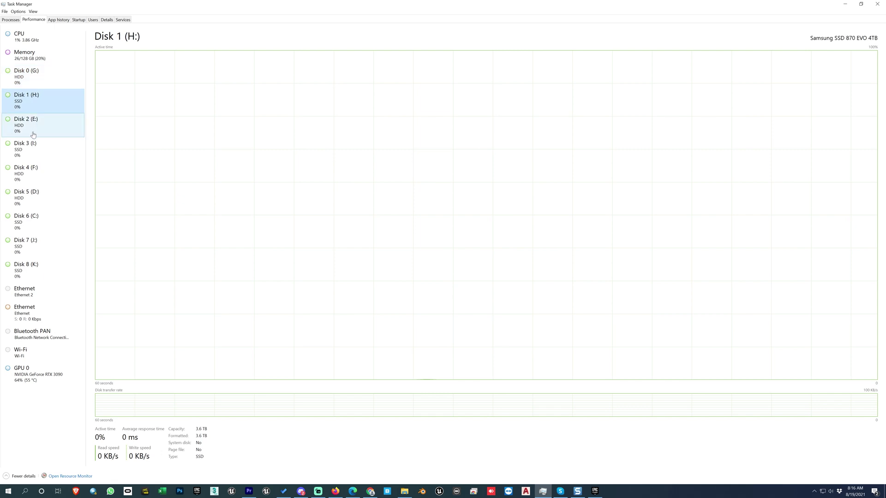
pyautogui.click(32, 125)
pyautogui.click(32, 198)
pyautogui.click(28, 311)
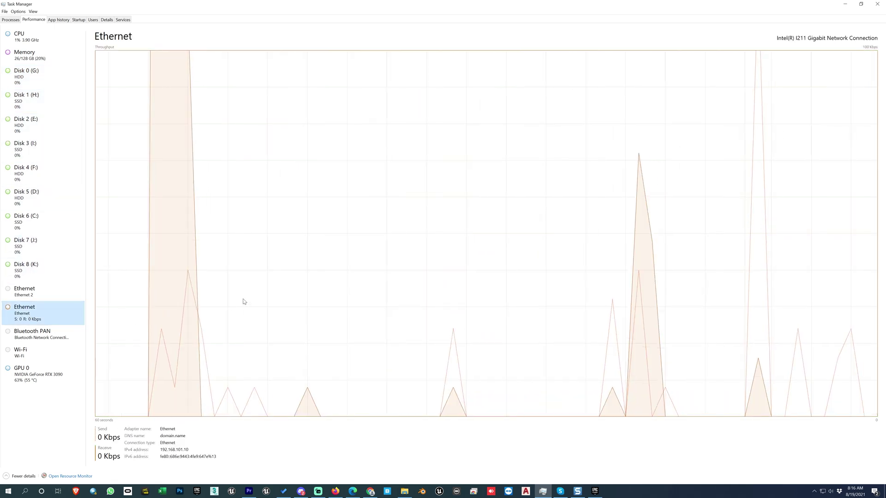
pyautogui.click(55, 372)
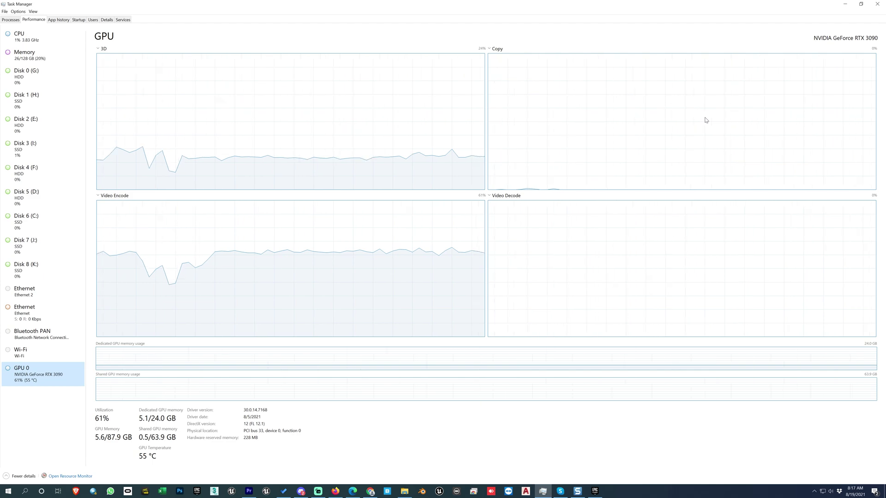
# - Switch back to Firefox, search for "download unreal launcher" and open the Unreal Engine download page
pyautogui.hotkey('alt', 'Tab')
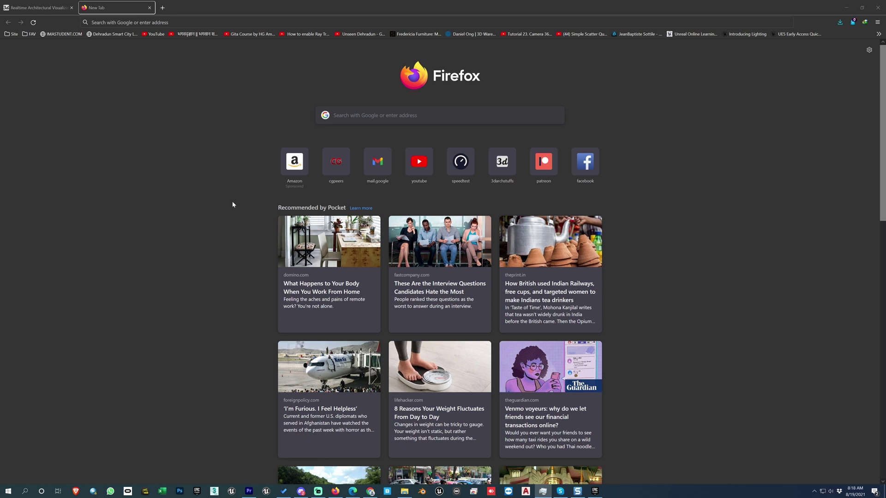
pyautogui.click(341, 117)
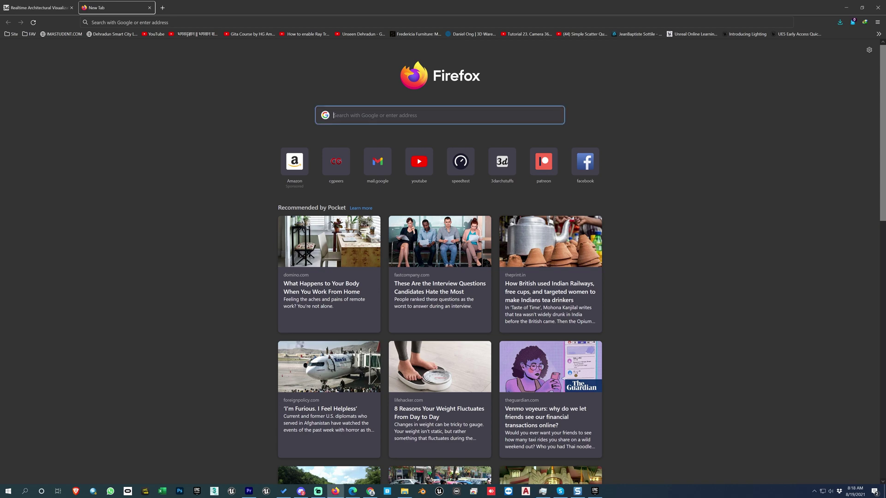
pyautogui.write('do')
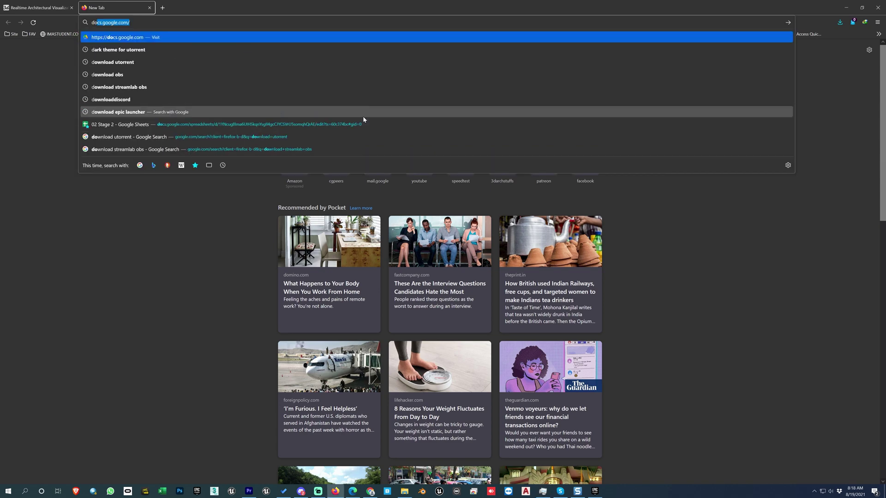
pyautogui.write('wnload unreal launcher')
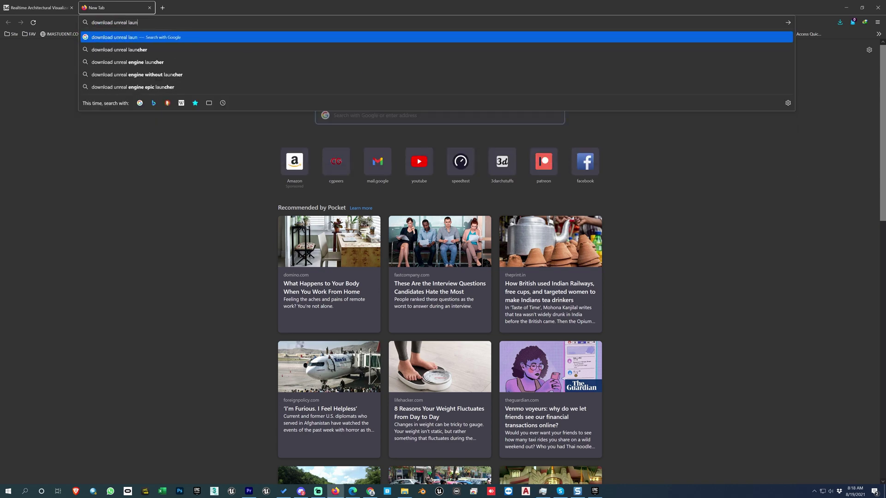
pyautogui.press('Return')
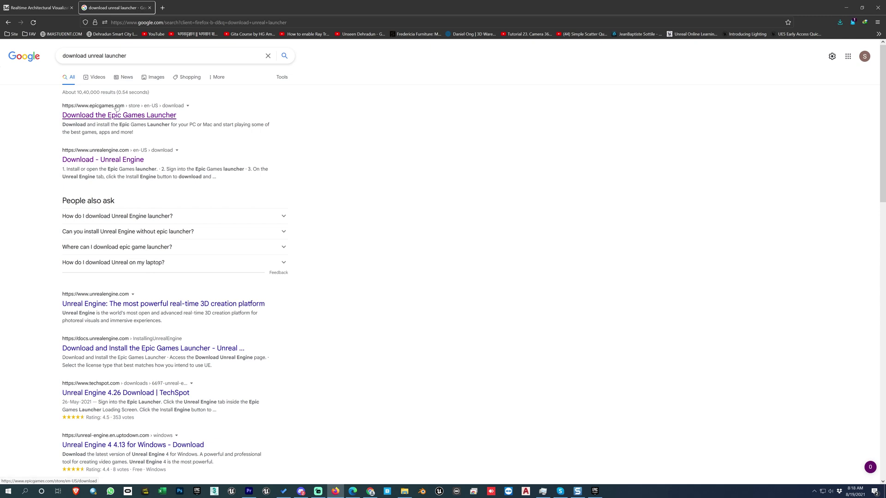
pyautogui.click(78, 160)
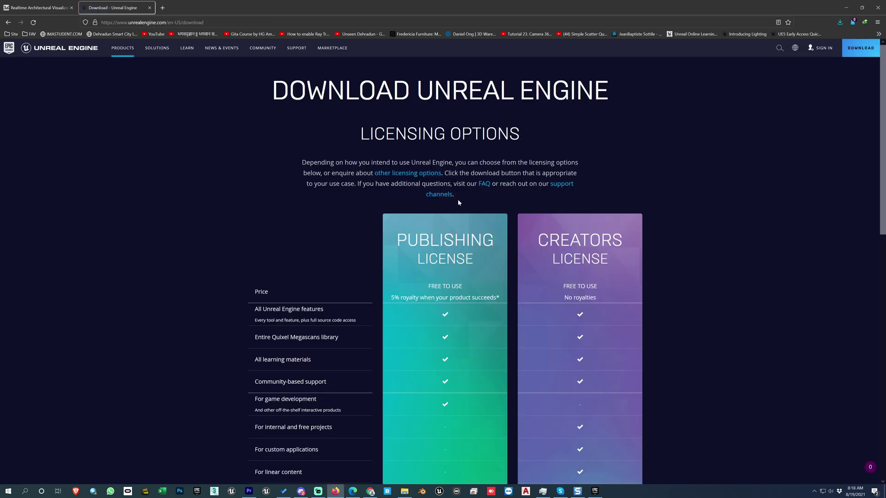
# - Compare the Publishing and Creators licenses, and download the Epic Games launcher installer under the Creators License
pyautogui.scroll(-2, 702, 223)
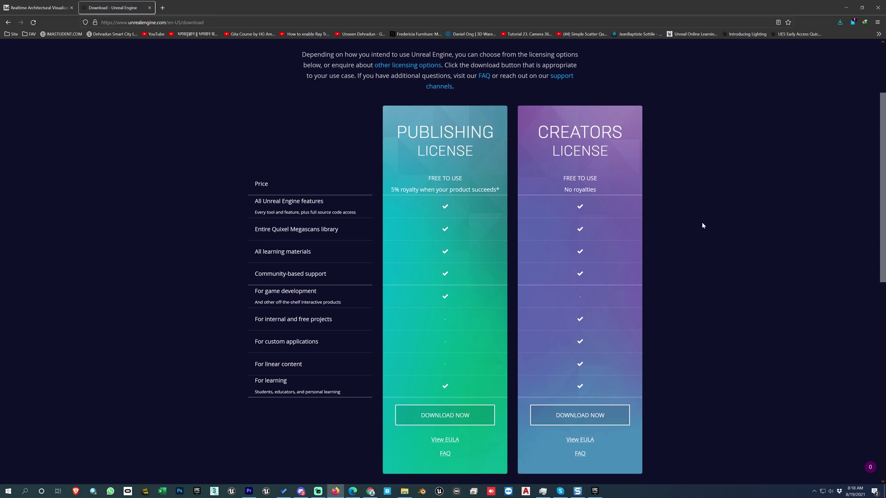
pyautogui.scroll(-2, 702, 225)
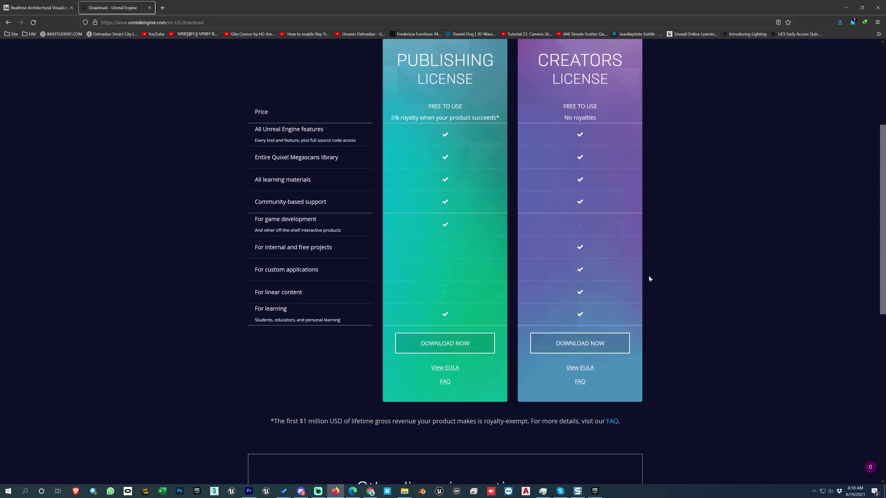
pyautogui.scroll(2, 649, 275)
pyautogui.moveTo(447, 141)
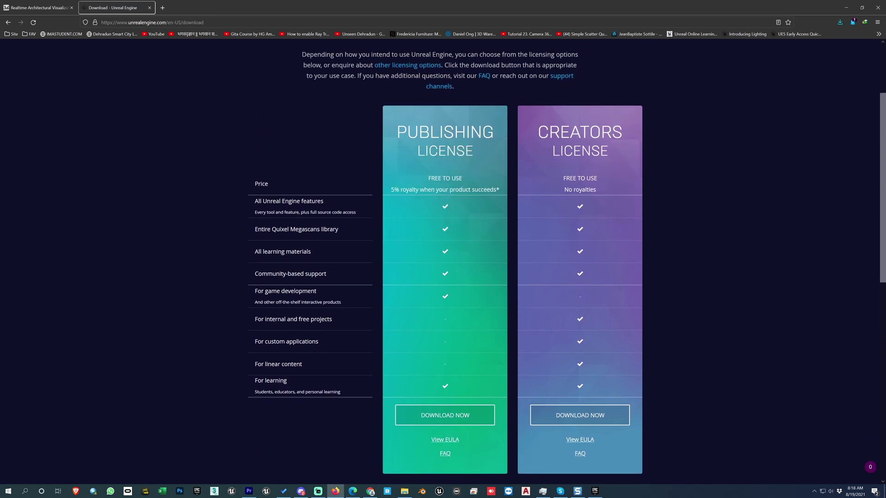
pyautogui.moveTo(580, 134)
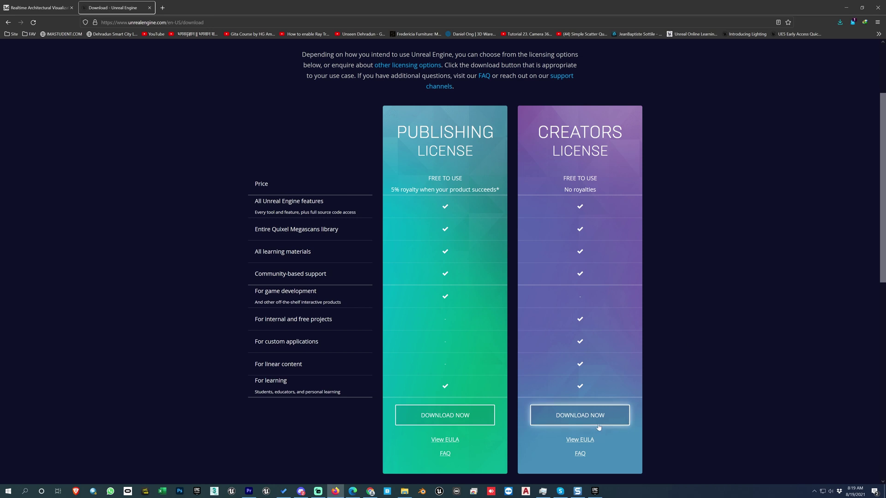
pyautogui.click(585, 416)
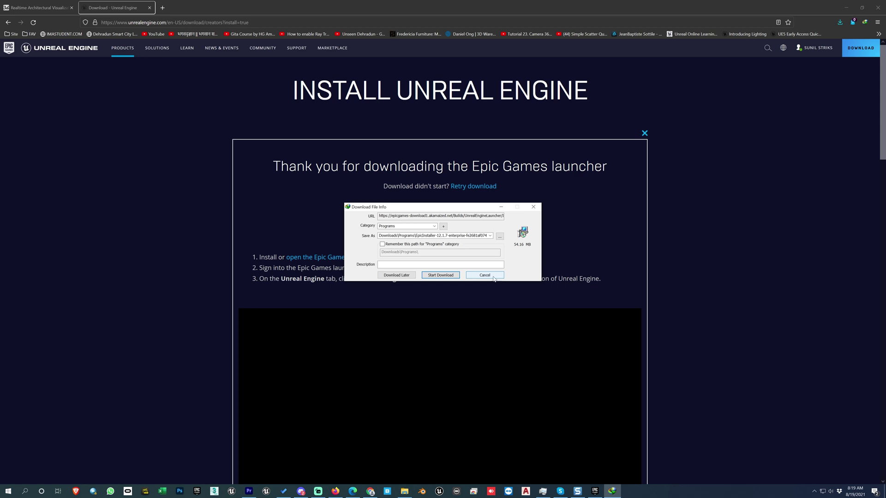
pyautogui.scroll(-5, 664, 295)
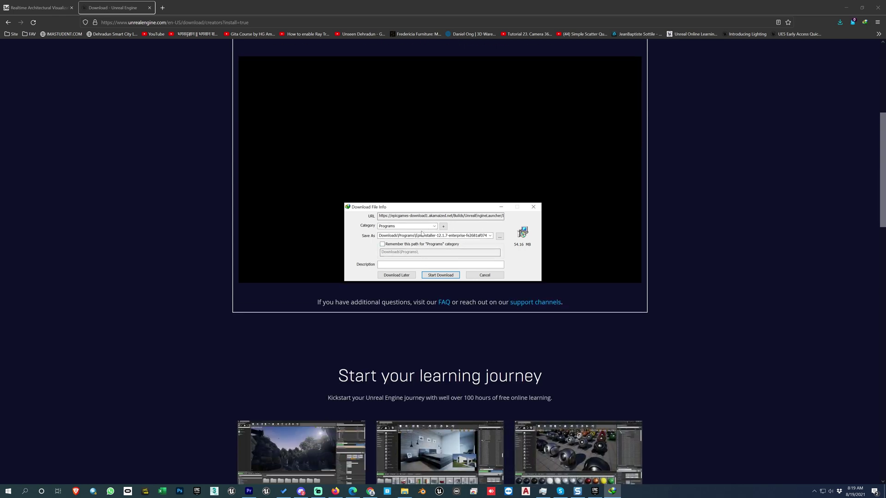
pyautogui.click(441, 276)
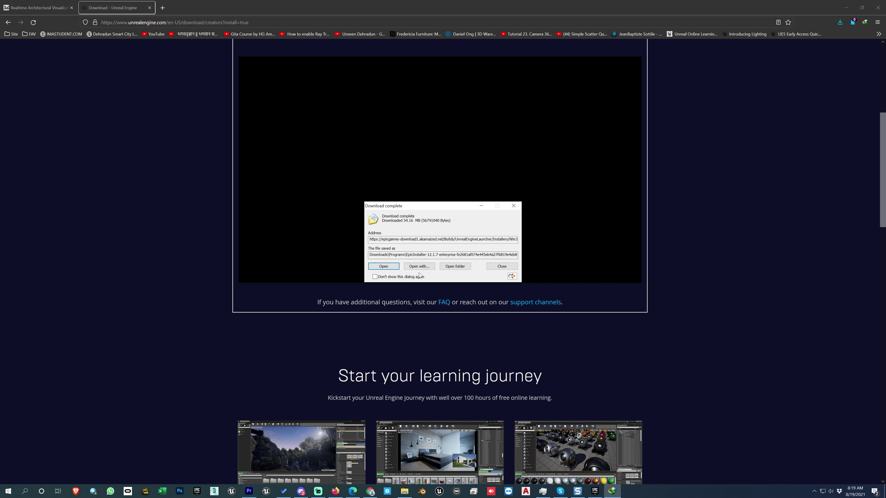
# - Run the downloaded Epic Games Launcher installer, and exit its setup without choosing Repair or Remove
pyautogui.click(383, 266)
pyautogui.scroll(5, 433, 245)
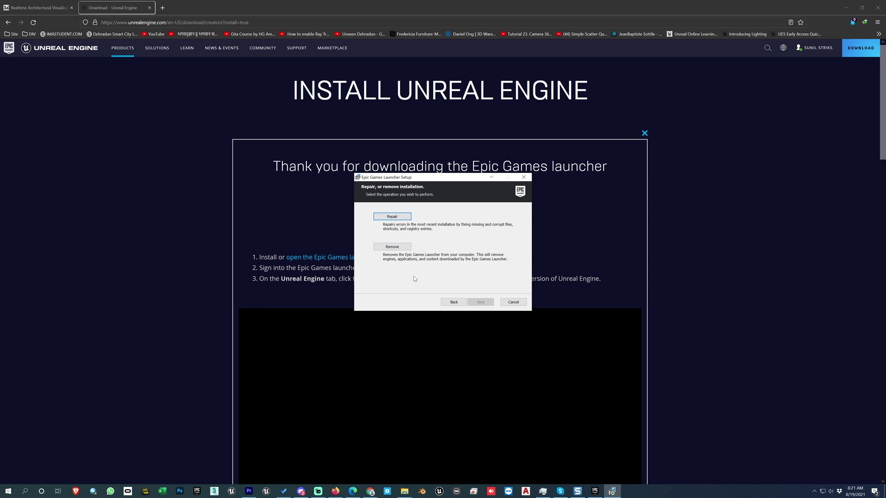
pyautogui.click(524, 177)
pyautogui.click(448, 261)
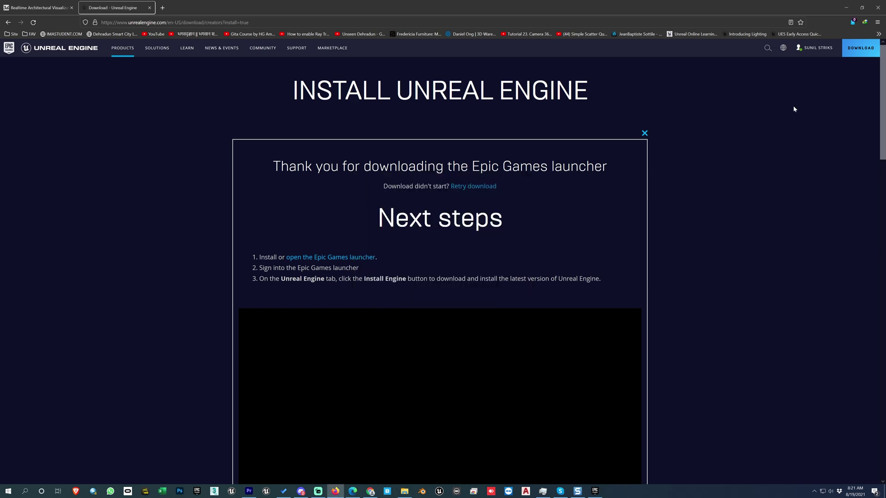
# - Minimize the browser, switch to the Epic Games Launcher and show the Unreal Engine library
pyautogui.click(847, 8)
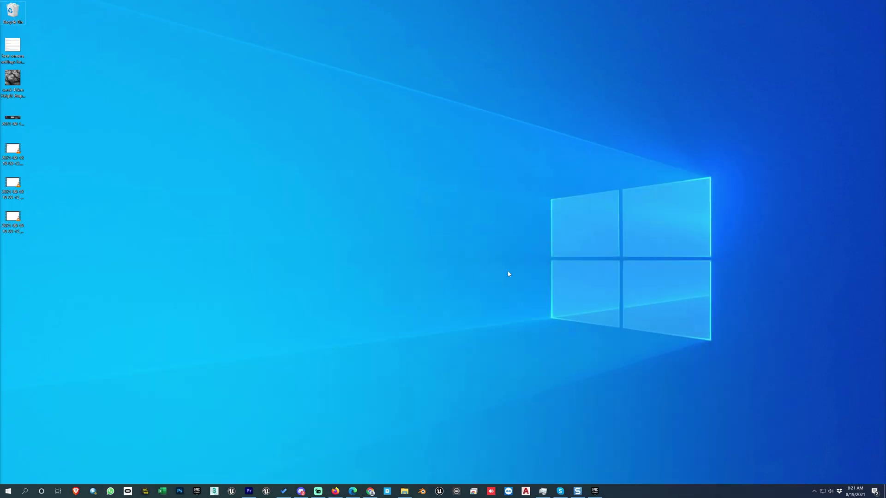
pyautogui.rightClick(375, 212)
pyautogui.click(457, 381)
pyautogui.click(595, 491)
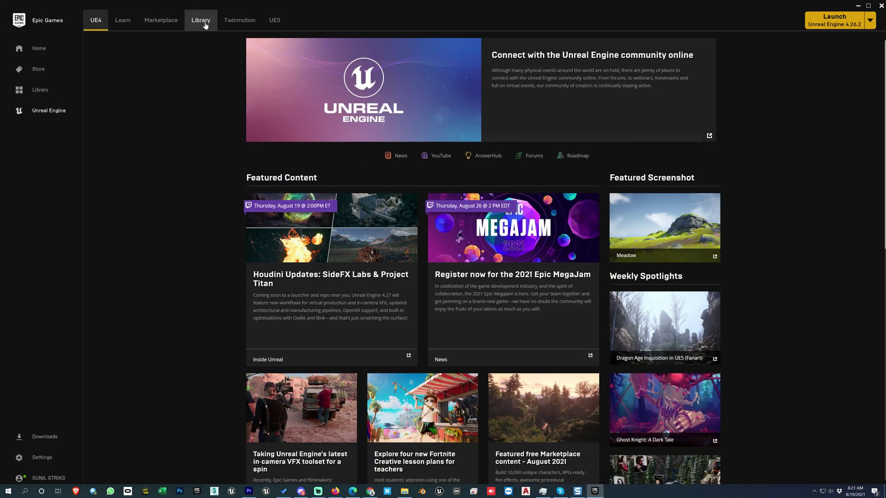
pyautogui.click(202, 21)
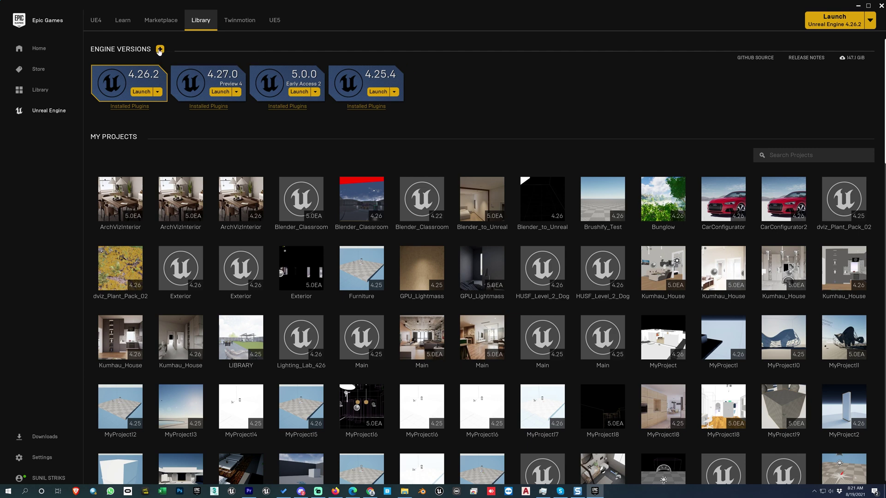
# - Check which engine versions a newly added engine slot offers, and remove that slot
pyautogui.click(160, 49)
pyautogui.click(471, 75)
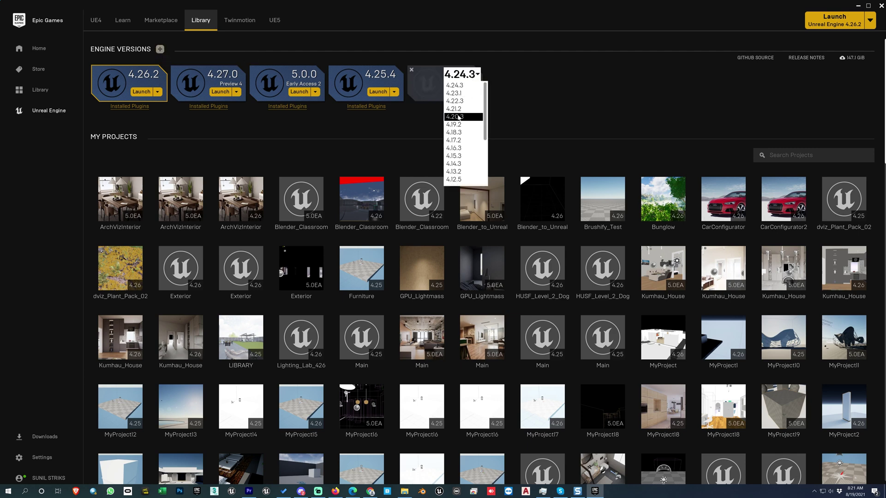
pyautogui.scroll(-1, 462, 107)
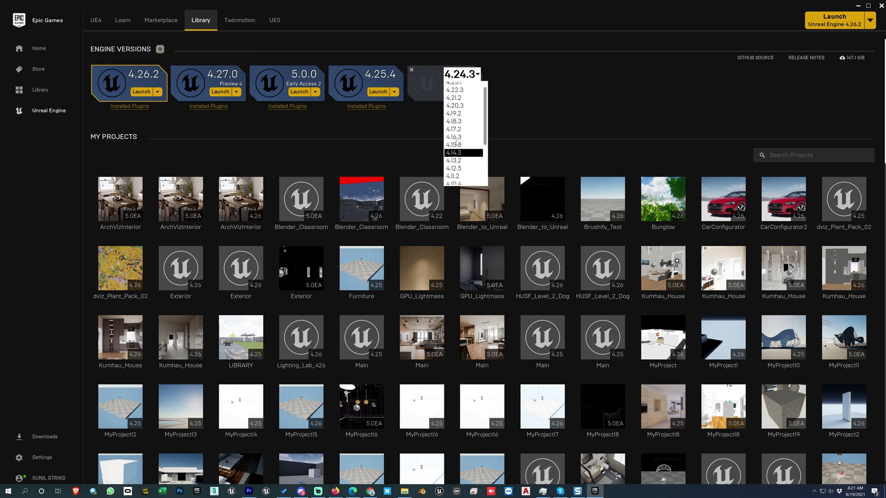
pyautogui.click(412, 70)
pyautogui.click(412, 70)
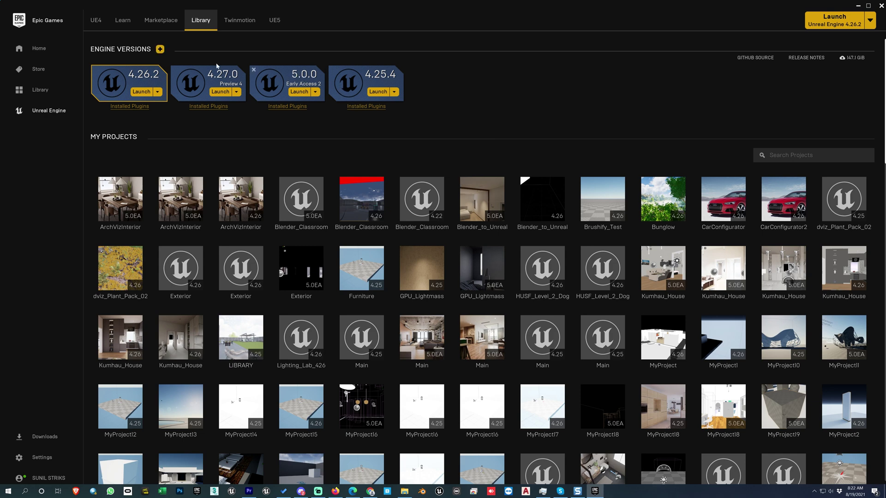
# - Add a new engine version slot and look through its list of installable versions, keeping 4.24.3 selected
pyautogui.click(160, 49)
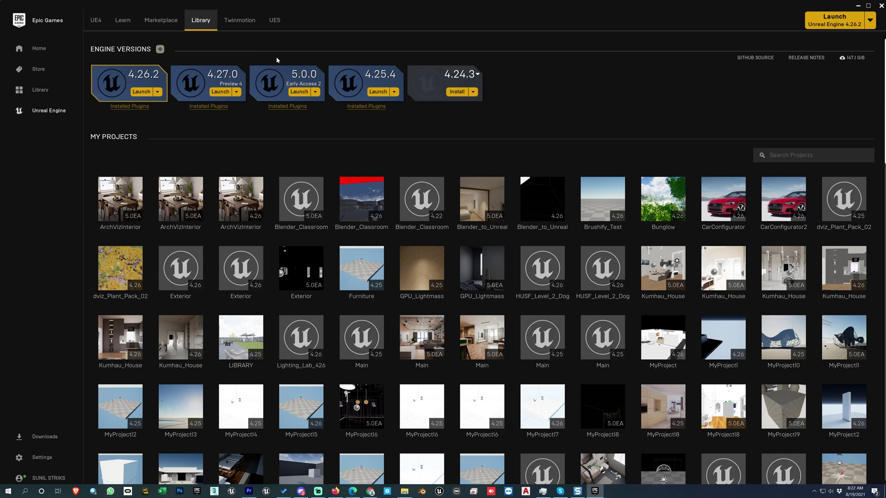
pyautogui.click(456, 78)
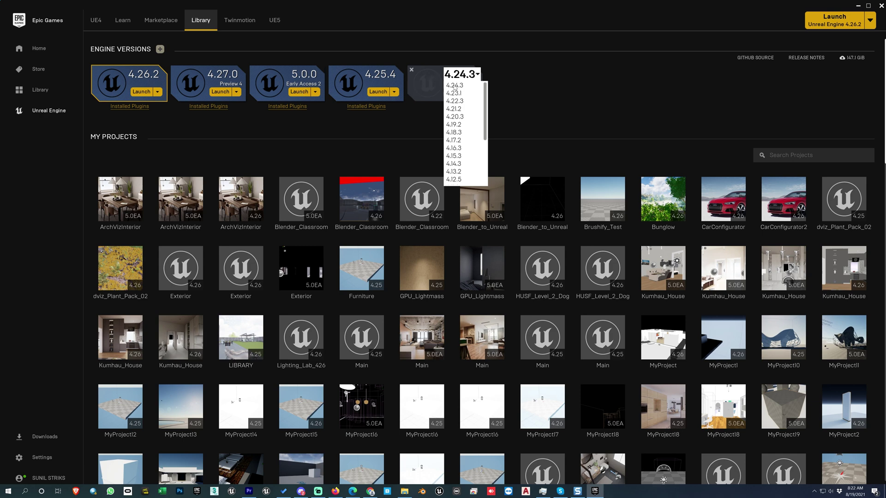
pyautogui.click(530, 92)
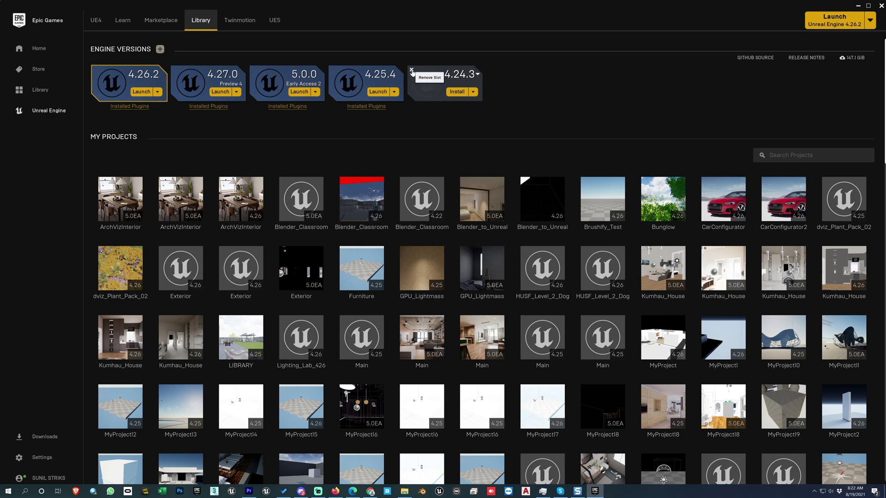
# - Remove the uninstalled 4.24.3 engine slot and launch Unreal Engine 5.0.0 Early Access 2
pyautogui.click(412, 71)
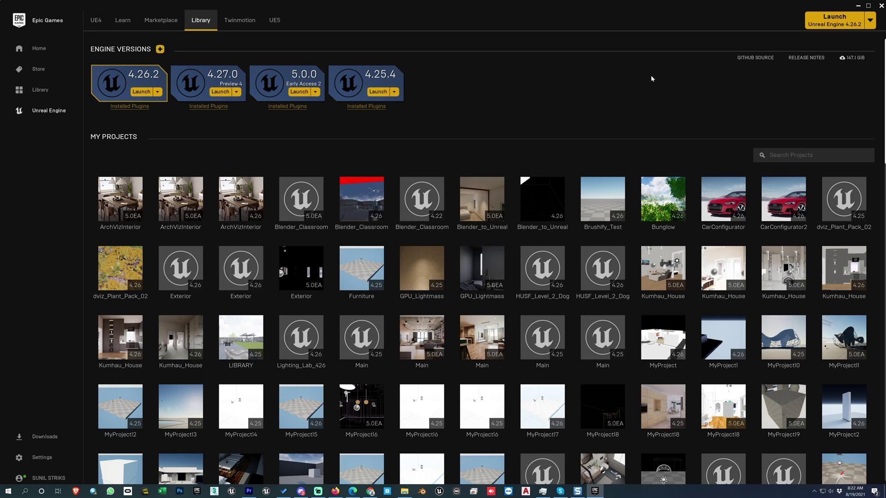
pyautogui.click(868, 6)
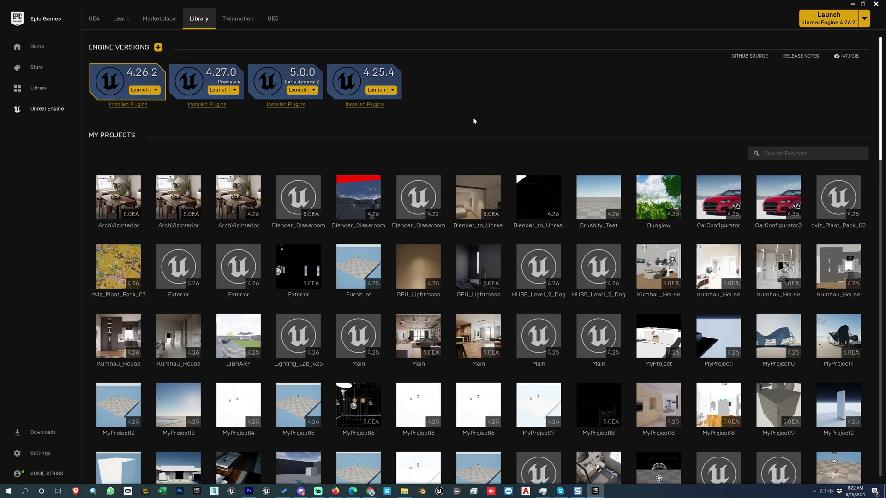
pyautogui.moveTo(301, 79)
pyautogui.click(298, 90)
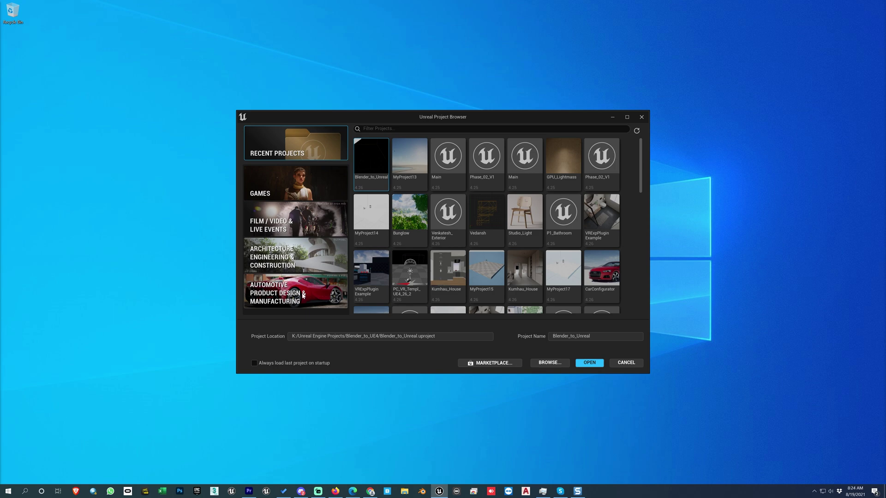
# - Create a Blank Architecture, Engineering & Construction project named Tutorial in the Unreal Projects folder under Documents
pyautogui.click(289, 259)
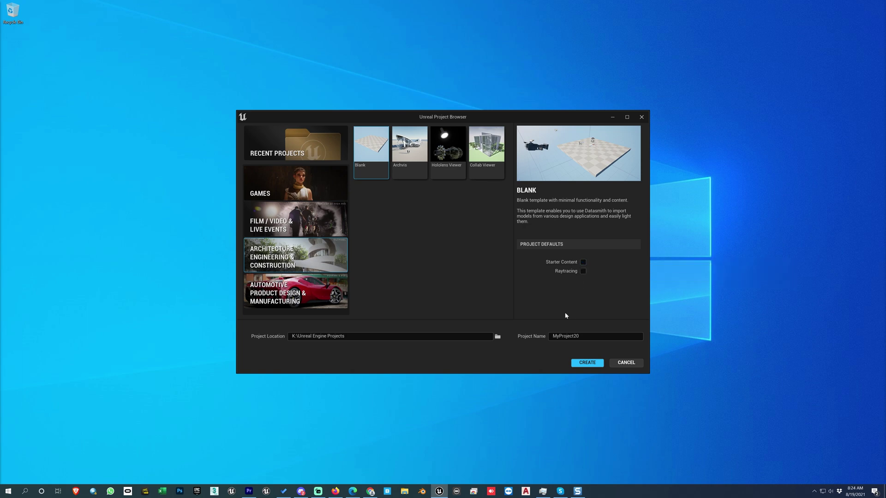
pyautogui.click(573, 336)
pyautogui.click(497, 336)
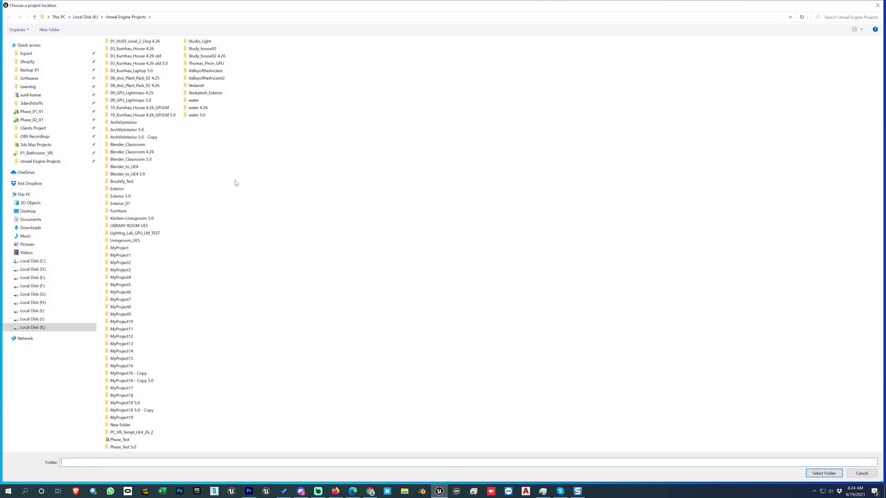
pyautogui.click(823, 473)
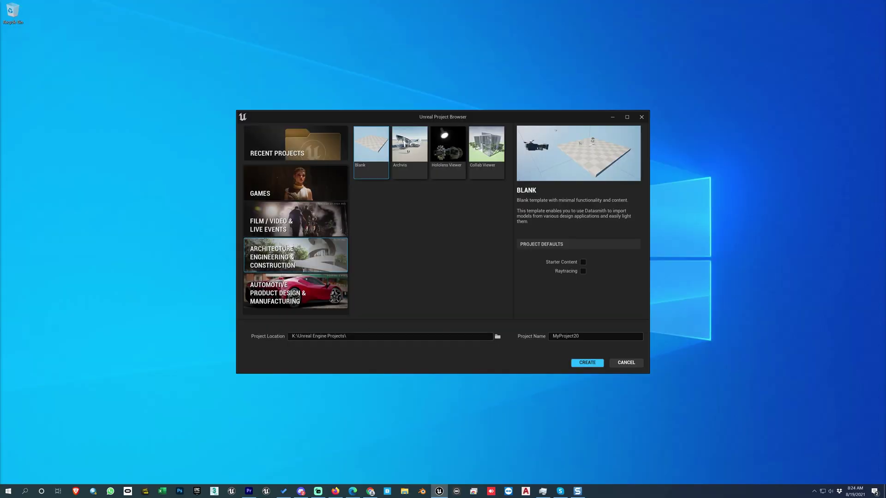
pyautogui.click(497, 337)
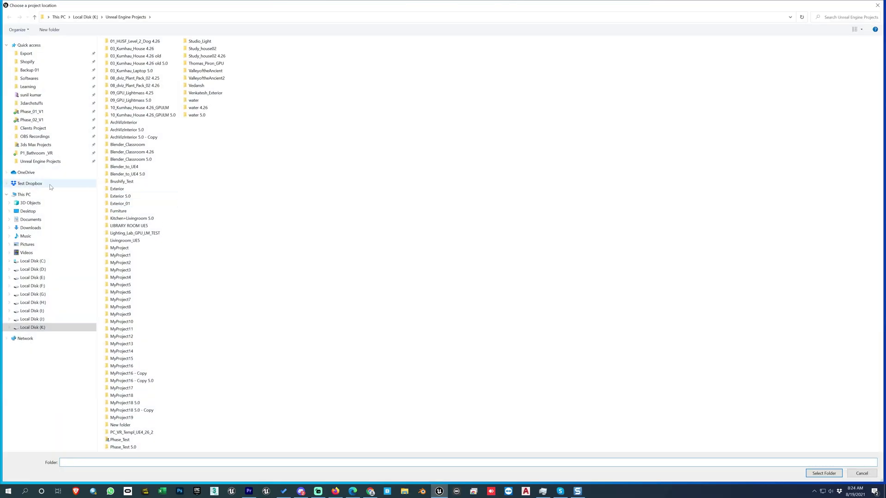
pyautogui.click(35, 221)
pyautogui.doubleClick(129, 128)
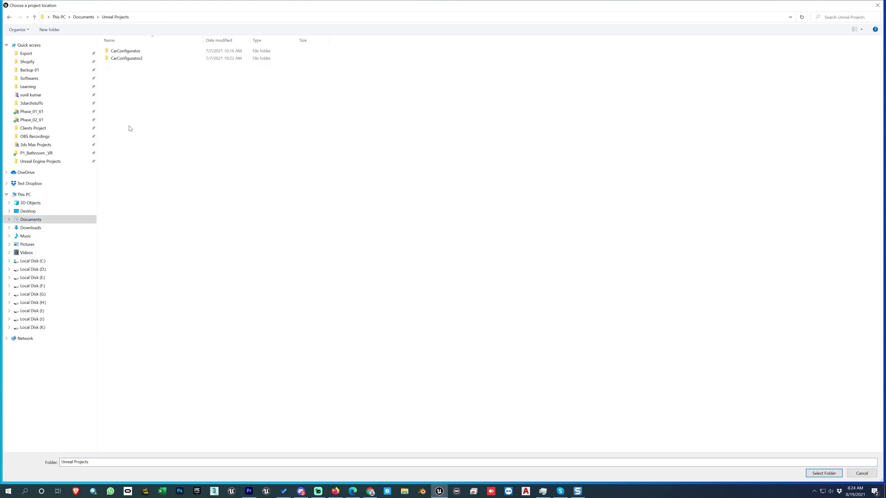
pyautogui.click(825, 474)
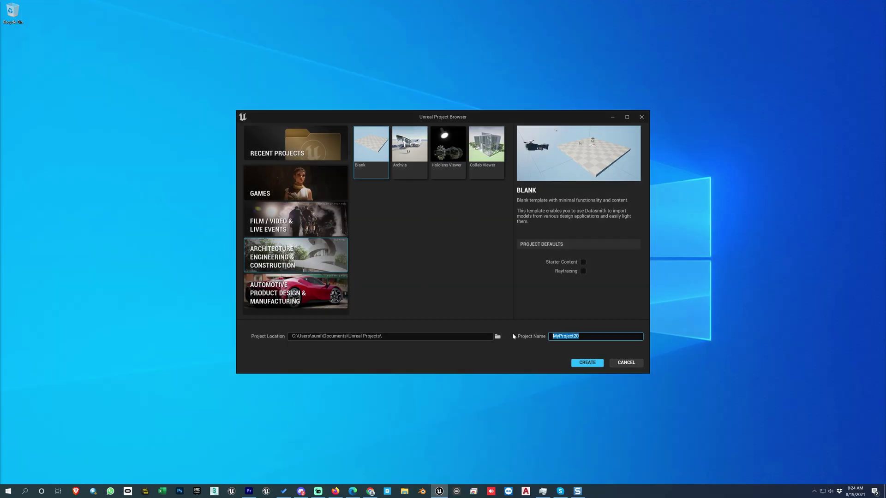
pyautogui.write('Tutorial')
pyautogui.click(587, 365)
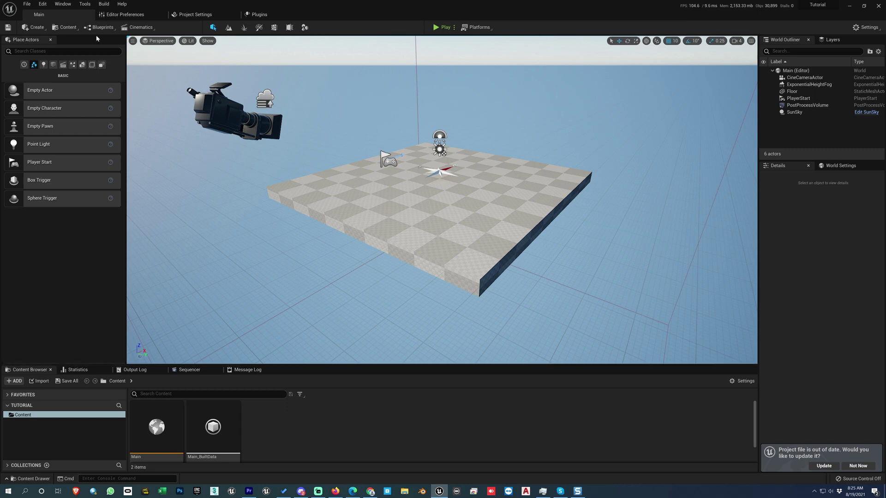
# - Load the Default Editor Layout and dismiss the notice about new plugins
pyautogui.click(63, 4)
pyautogui.moveTo(87, 192)
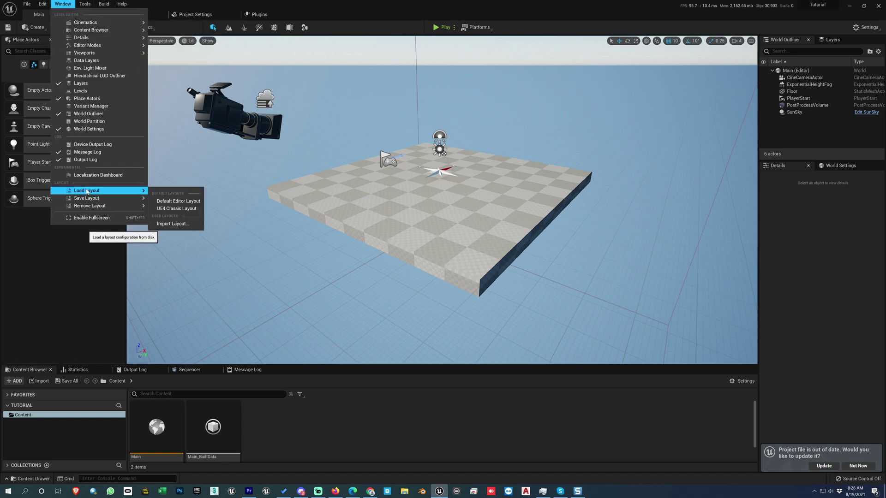
pyautogui.click(169, 203)
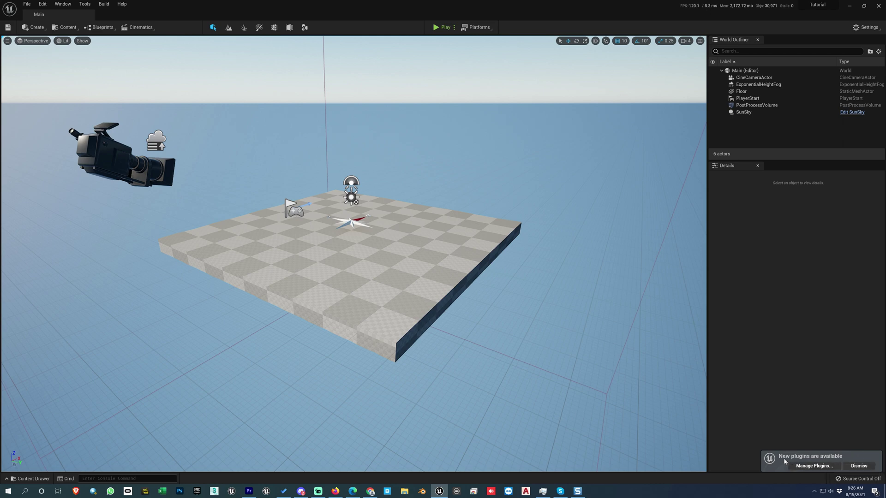
pyautogui.click(857, 466)
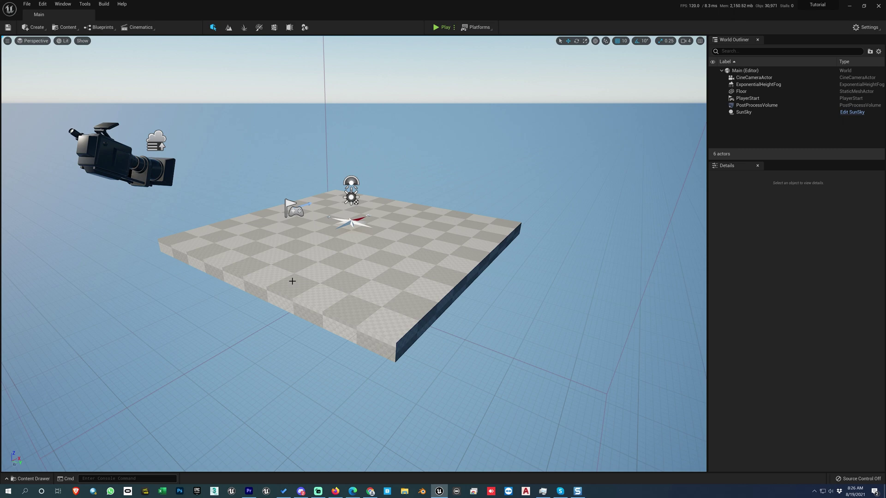
# - Switch the editor to the UE4 Classic Layout
pyautogui.click(65, 5)
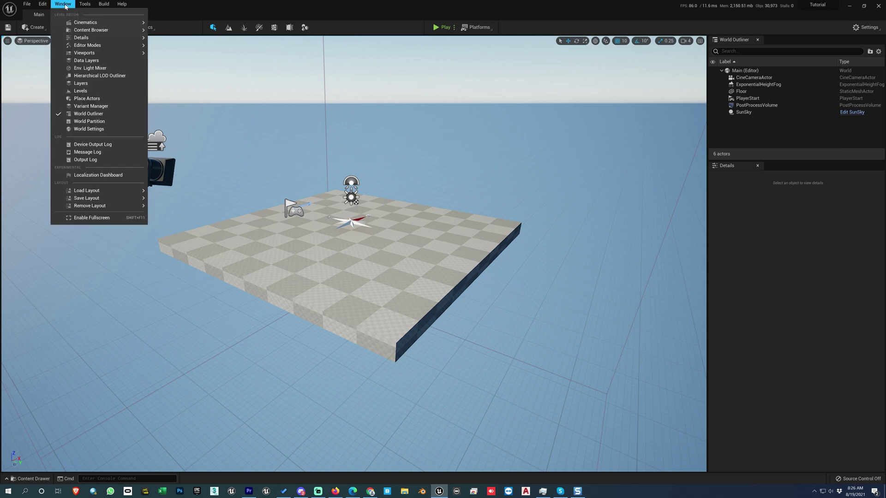
pyautogui.moveTo(97, 194)
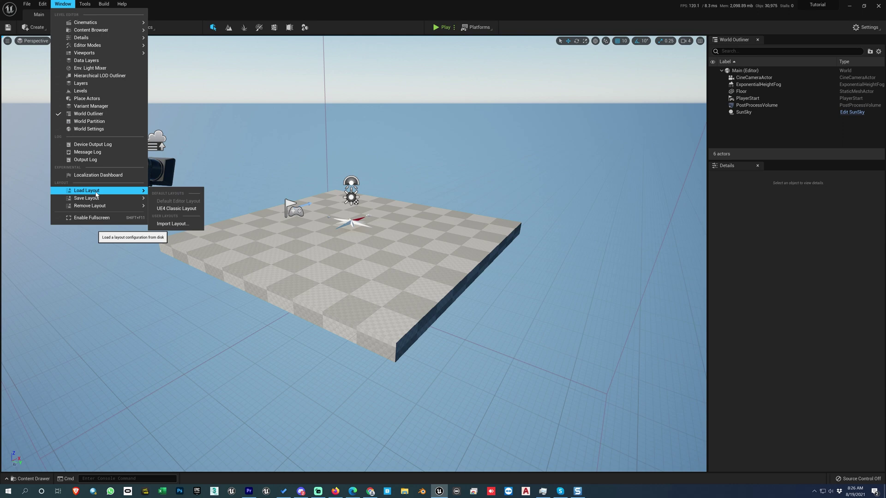
pyautogui.click(171, 208)
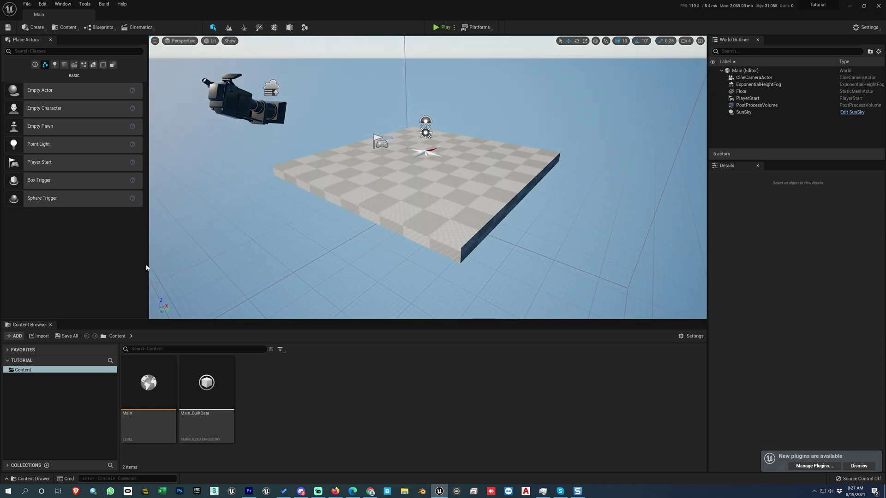
# - Enlarge the viewport by narrowing the Place Actors, World Outliner and Details panels and reducing the Content Browser's height
pyautogui.moveTo(147, 300); pyautogui.dragTo(117, 291)
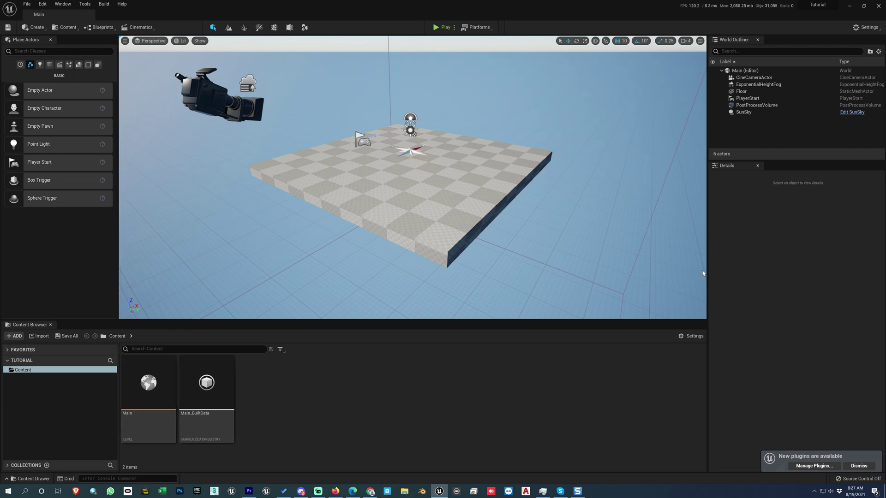
pyautogui.moveTo(707, 253); pyautogui.dragTo(756, 199)
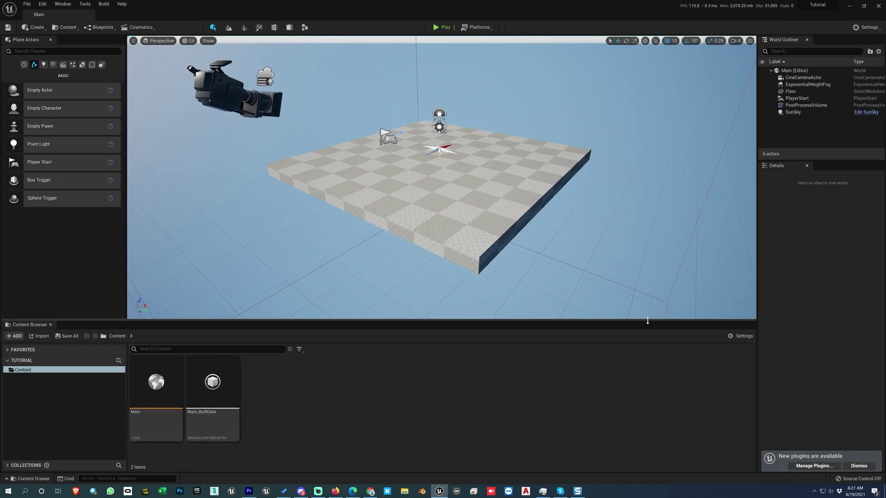
pyautogui.moveTo(647, 321); pyautogui.dragTo(646, 354)
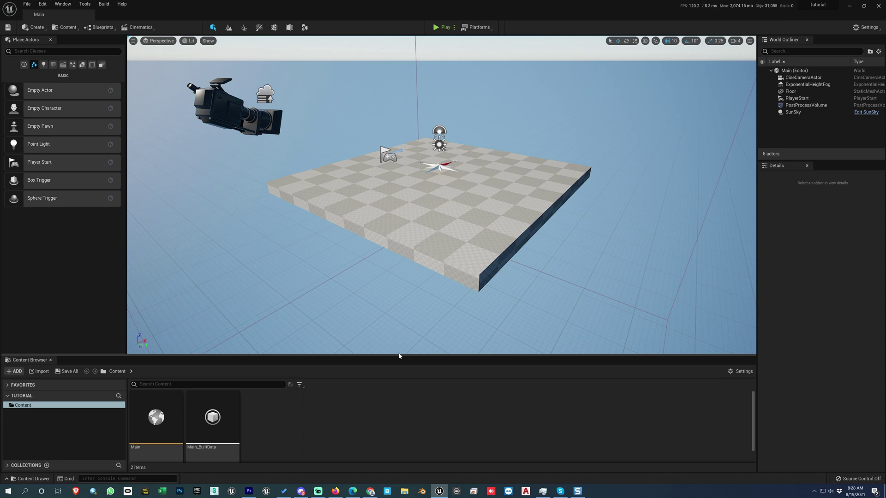
pyautogui.moveTo(400, 357); pyautogui.dragTo(400, 355)
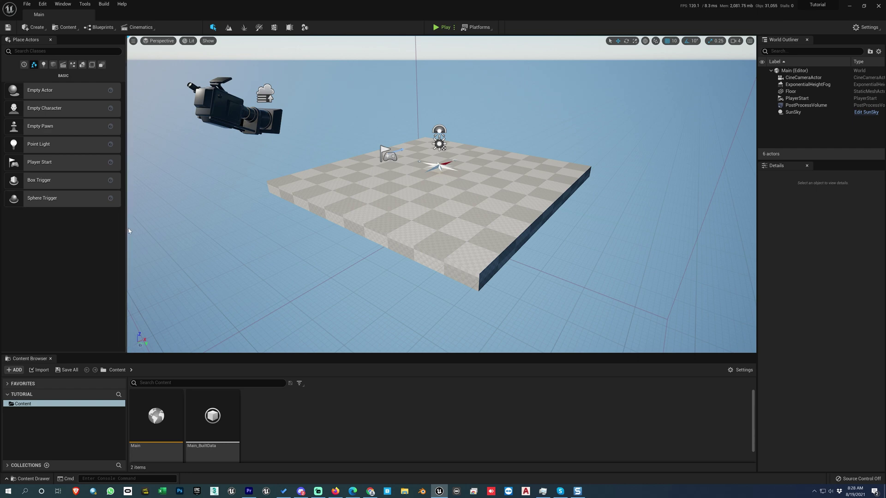
# - Show where the default and UE4 Classic editor layouts can be loaded
pyautogui.click(64, 4)
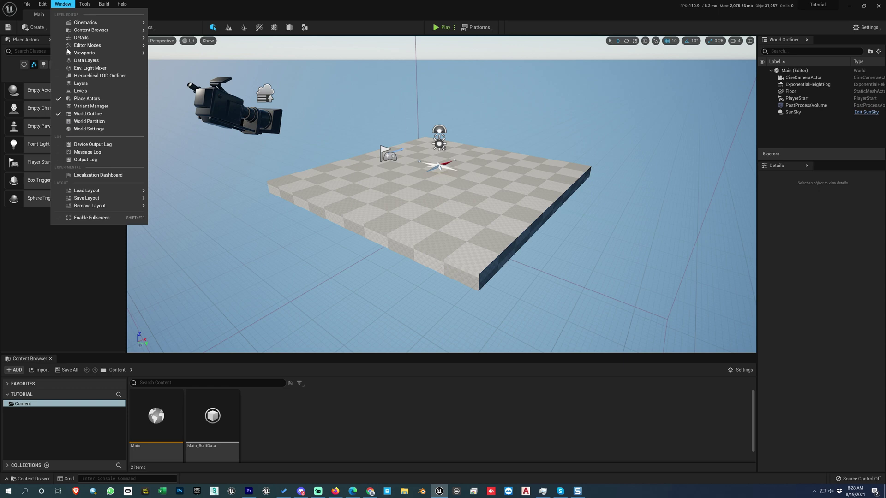
pyautogui.moveTo(116, 190)
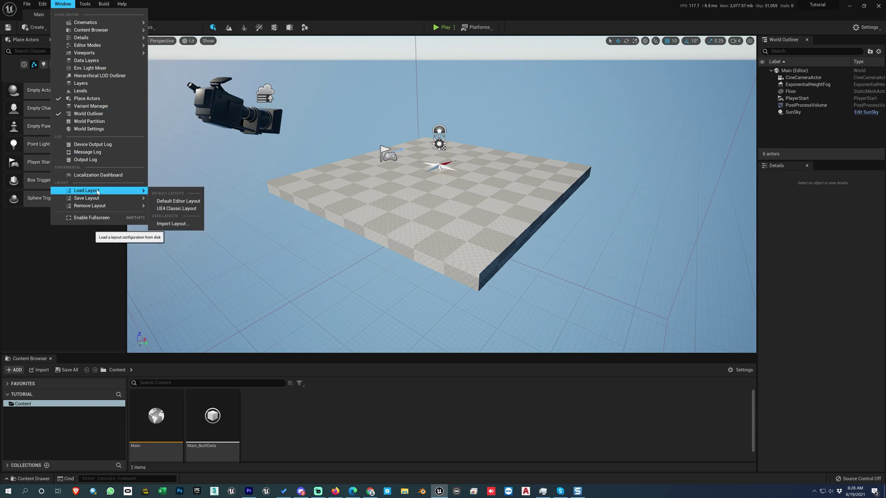
pyautogui.click(172, 213)
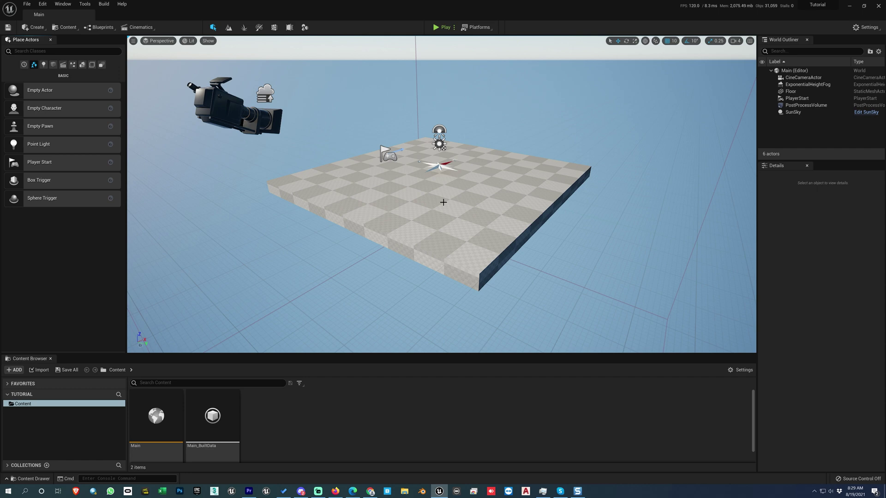
# - Look around the scene by rotating the camera in the perspective viewport
pyautogui.moveTo(460, 191); pyautogui.dragTo(461, 191, button='right')
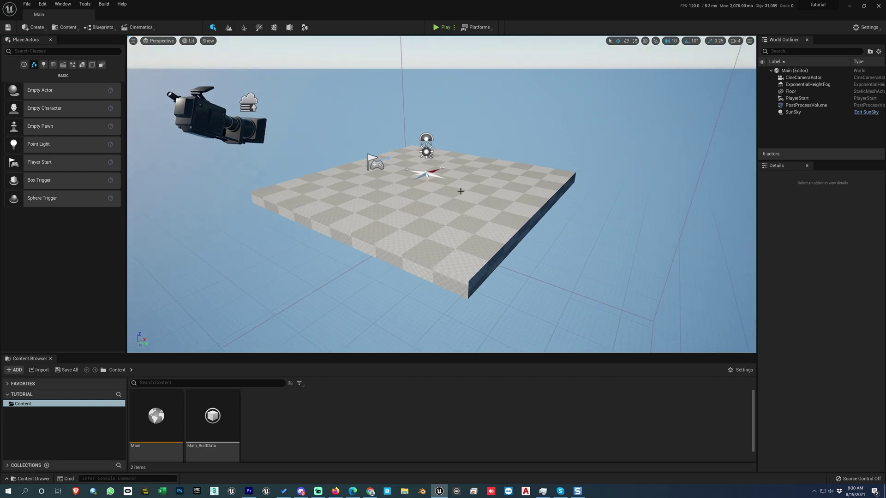